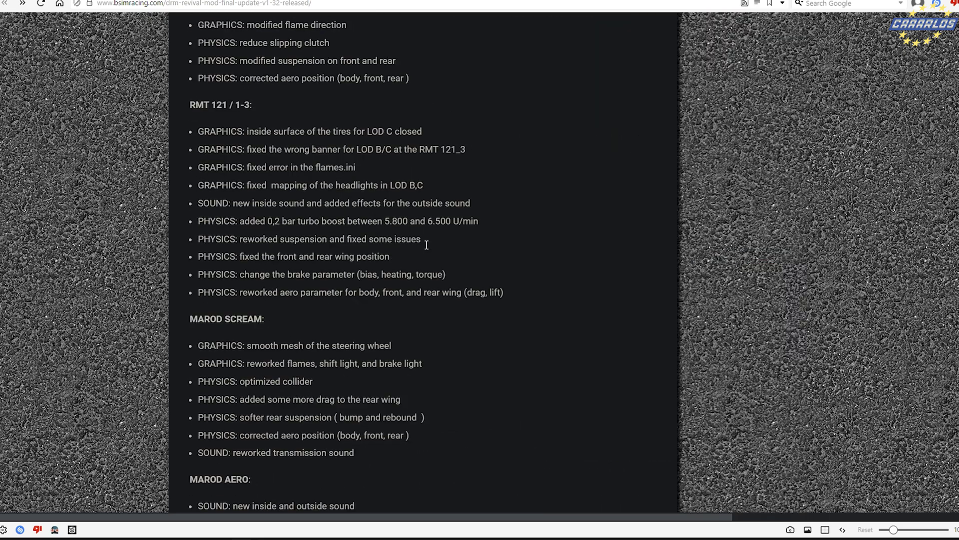
Review the DRM Revival Mod V1.32 changelog and switch to the DRM Modding Team website.
scroll(438, 268, down, 15)
scroll(443, 275, down, 15)
scroll(443, 274, down, 10)
scroll(435, 268, up, 20)
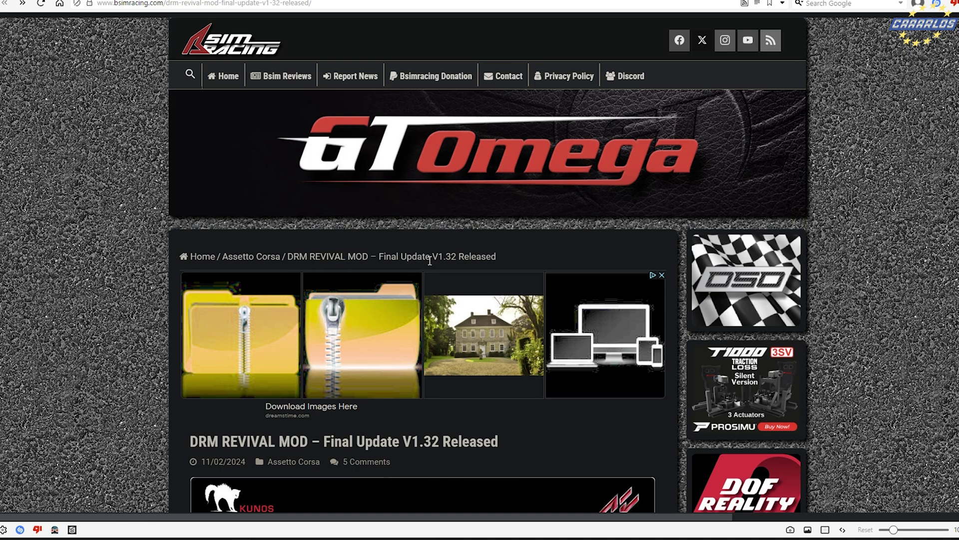
click(818, 15)
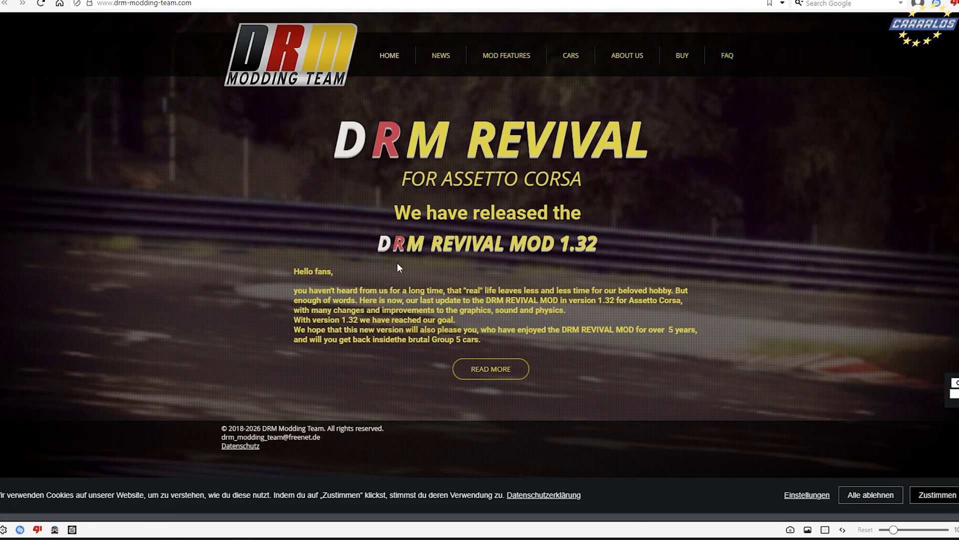
Switch to the downloaded mod files in File Explorer and inspect the content folder and its cars subfolder.
mouse_move(238, 504)
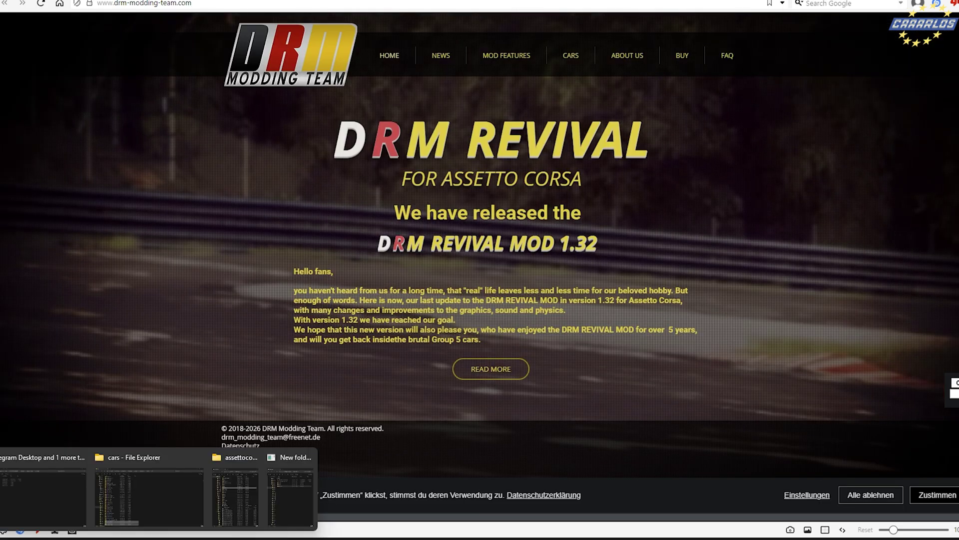
click(252, 490)
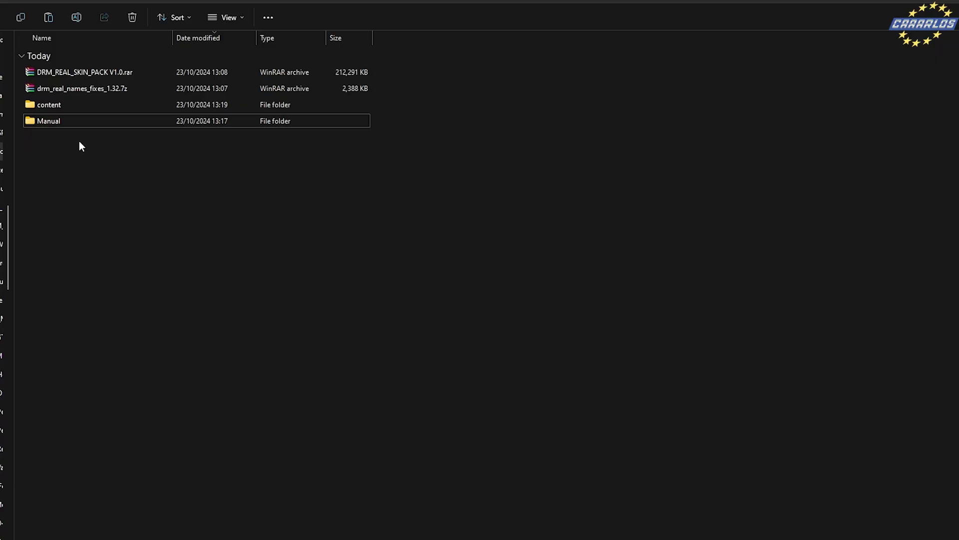
double_click(76, 109)
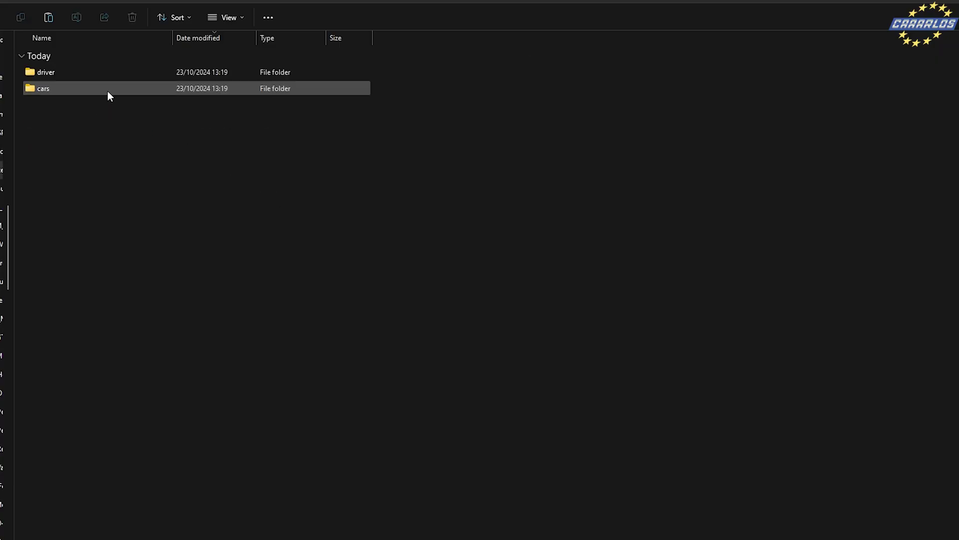
double_click(108, 90)
double_click(108, 388)
drag(165, 104, 120, 75)
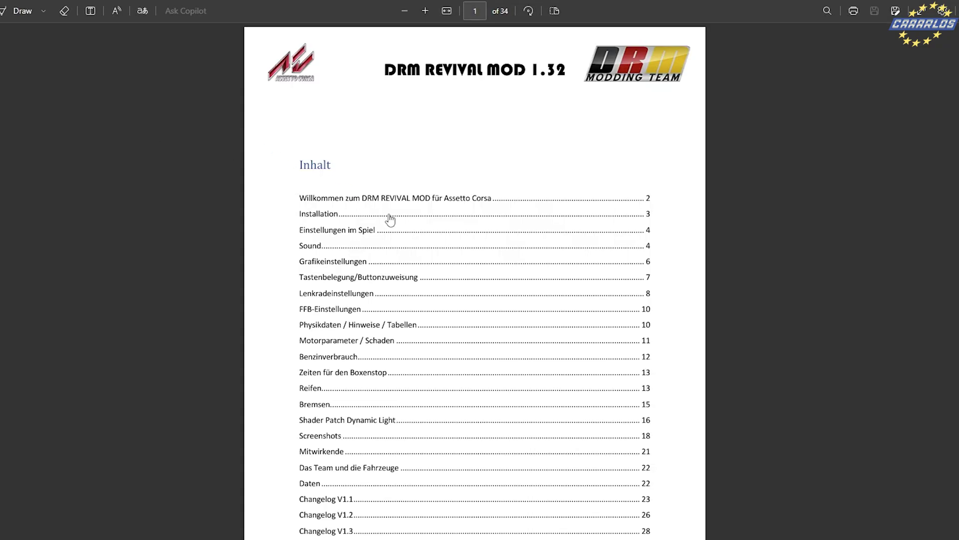
Skim through the DRM Revival Mod 1.32 PDF manual, including its installation section and screenshots.
click(391, 219)
scroll(390, 219, down, 10)
scroll(475, 280, down, 20)
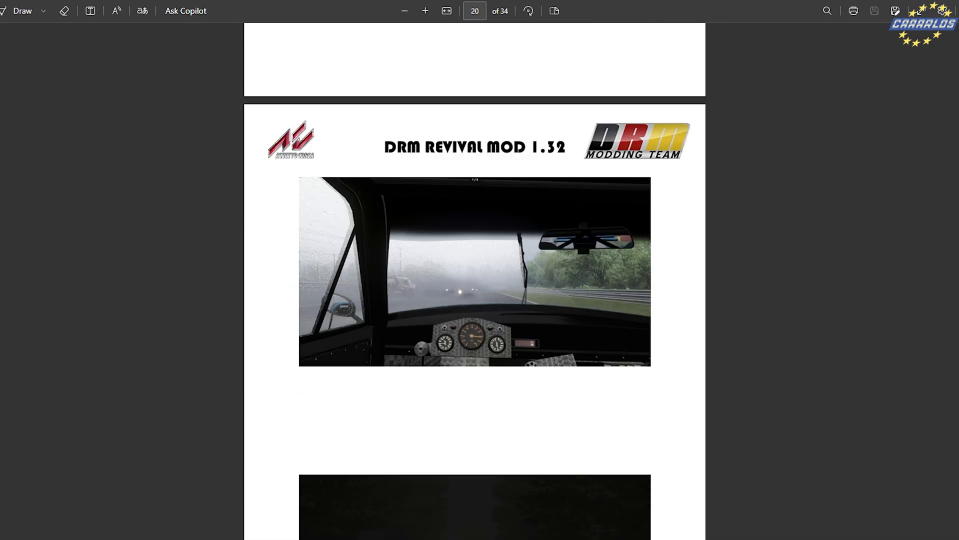
scroll(475, 279, up, 10)
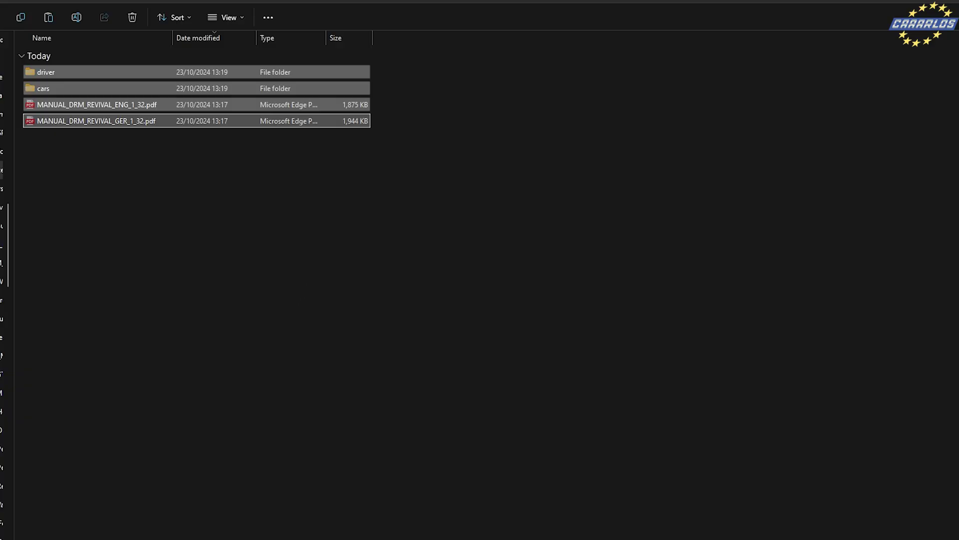
Paste the mod's driver and cars folders and both manual PDFs into the Assetto Corsa game folder.
click(210, 516)
double_click(229, 158)
key(ctrl+v)
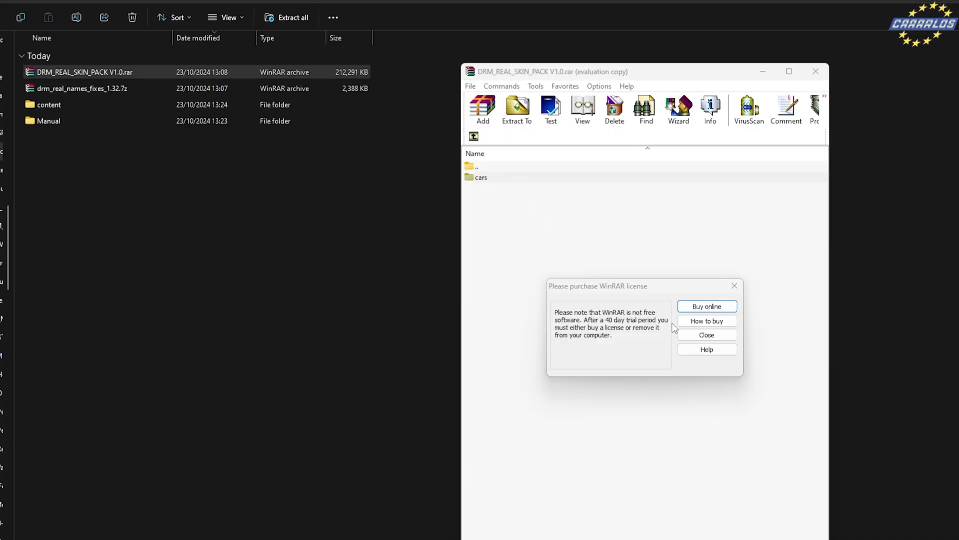
Dismiss the WinRAR licence notice and inspect the cars folder inside DRM_REAL_SKIN_PACK V1.0.rar.
click(709, 334)
double_click(493, 181)
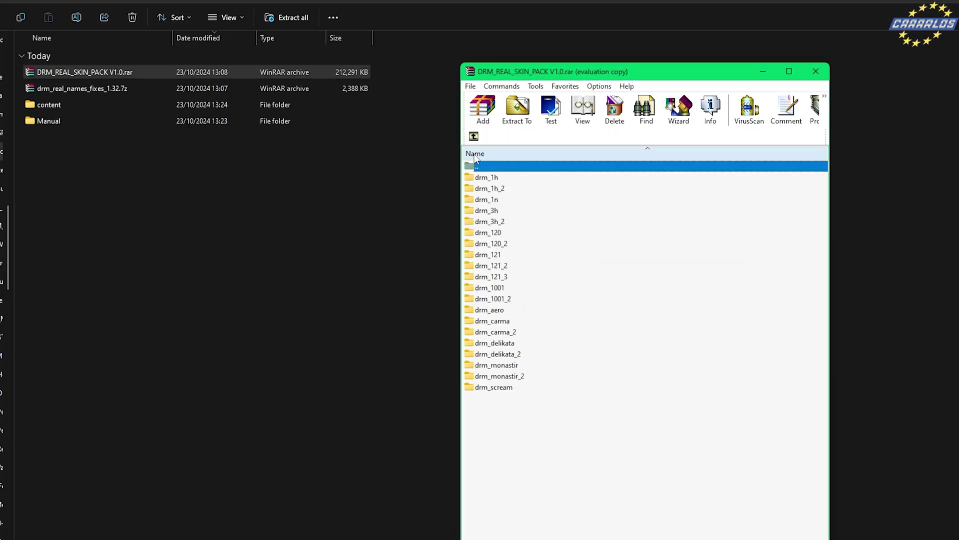
click(474, 136)
Extract the four zip files from drm_real_names_fixes_1.32.7z into the download folder and open drm_ui_real_names_car_brand_1.32.zip.
click(499, 181)
click(547, 193)
drag(518, 181, 379, 230)
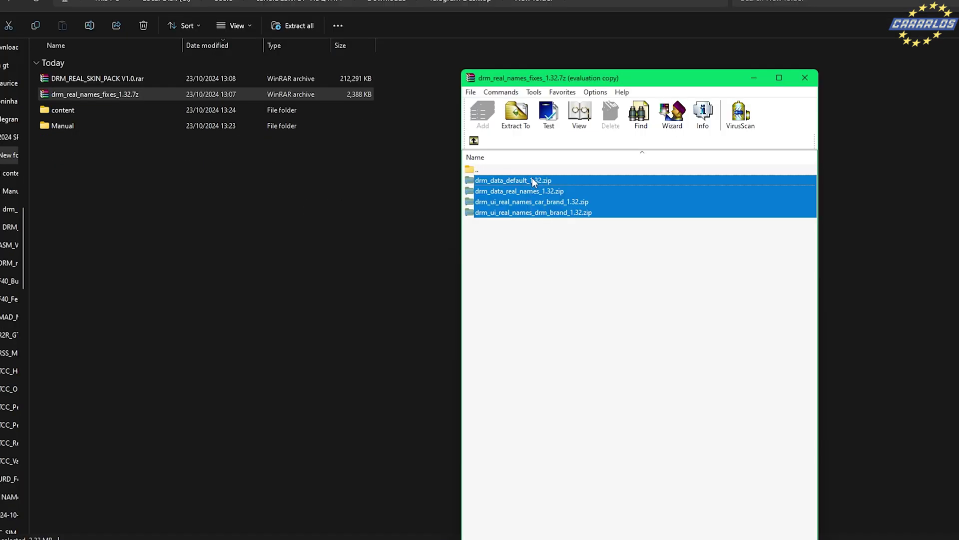
drag(327, 274, 328, 270)
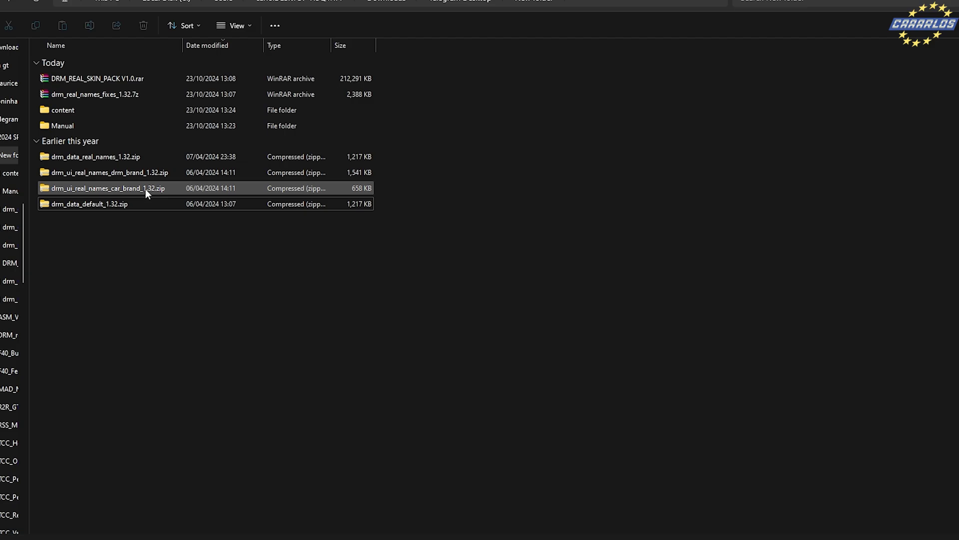
double_click(145, 189)
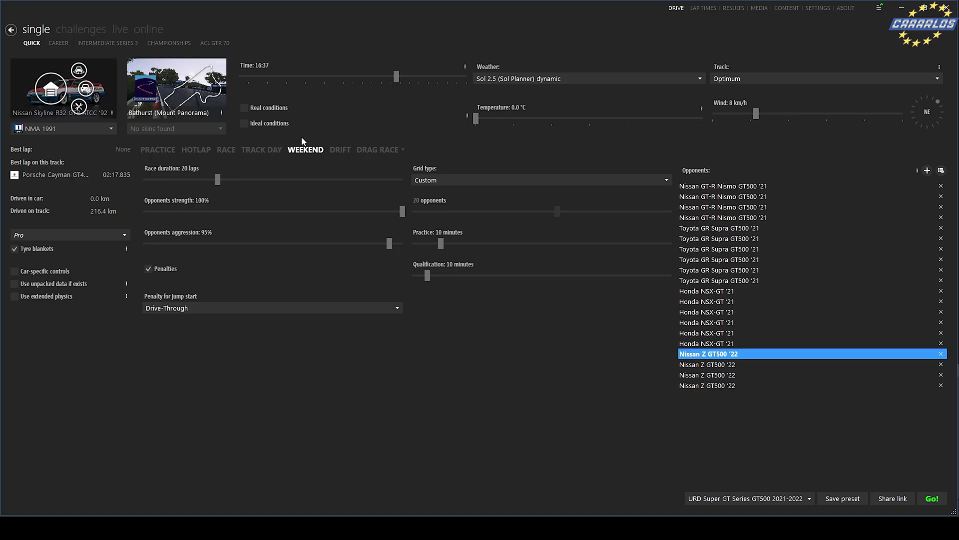
Switch to Content Manager, set the race grid type to Same car and reduce the opponents to 1.
click(644, 181)
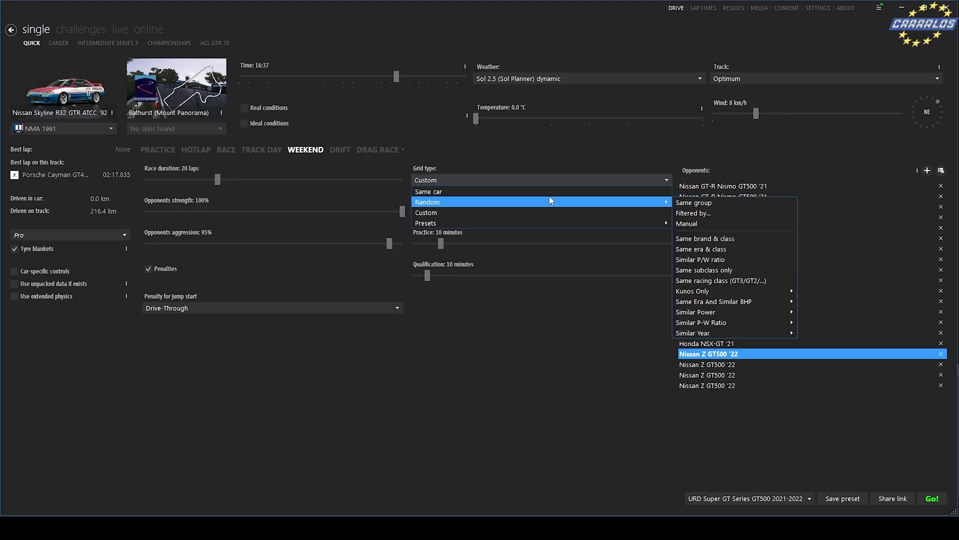
click(580, 185)
click(578, 184)
click(530, 193)
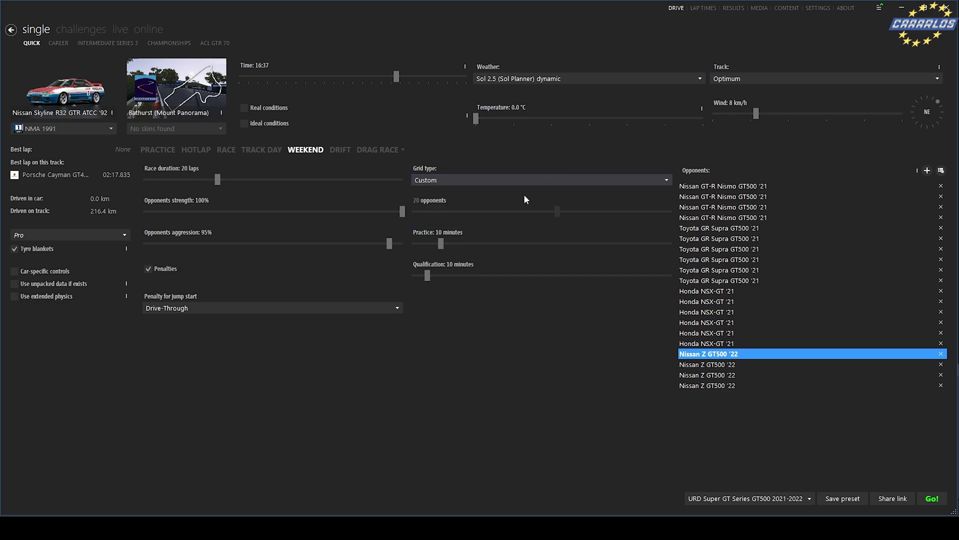
drag(551, 208, 403, 207)
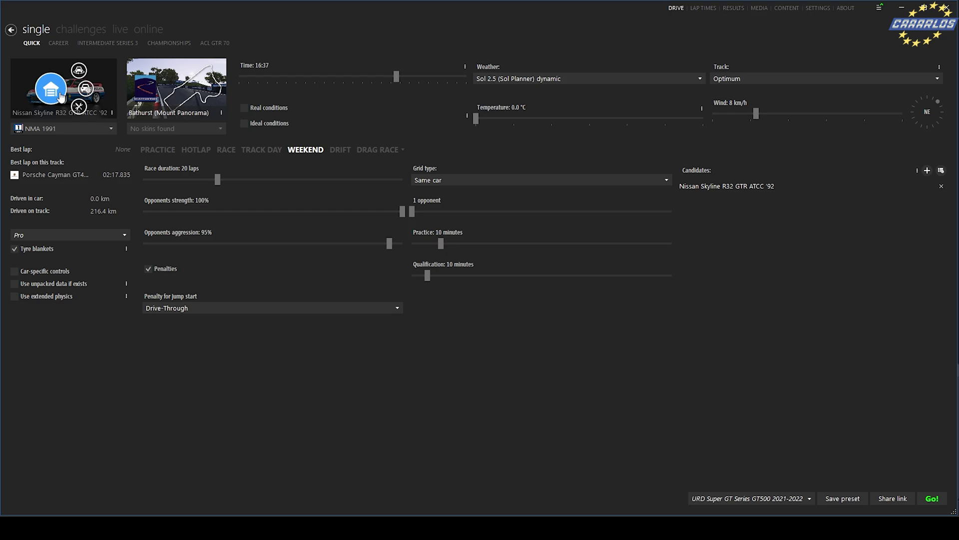
Filter the car selection by DRM and preview the RMT 121 2 '80.
click(69, 90)
text(DR)
mouse_move(674, 88)
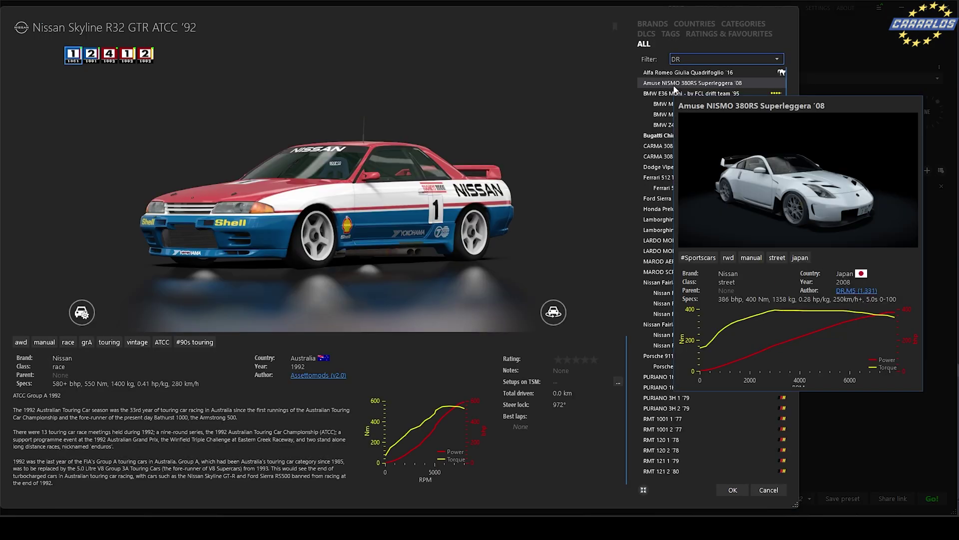
text(M)
click(658, 243)
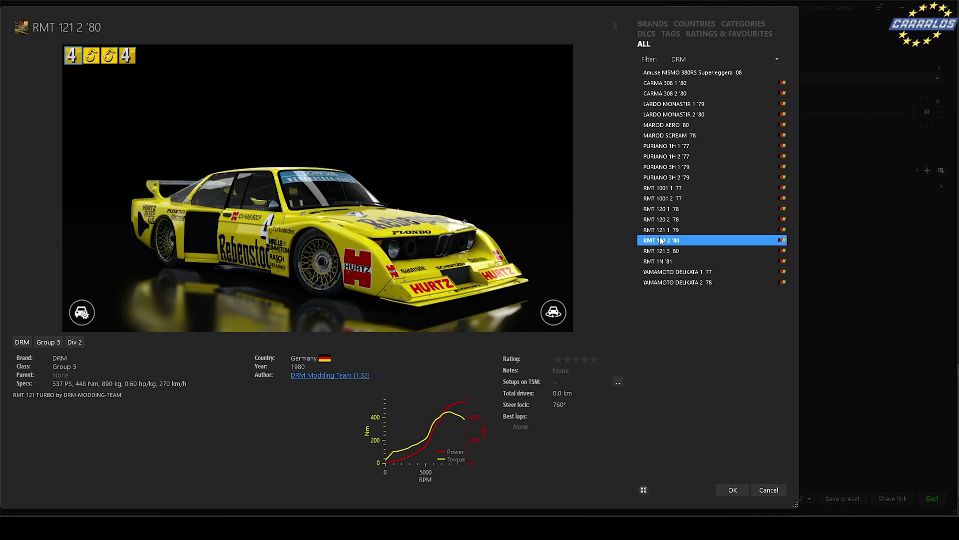
Preview the DRM cars one by one from the RMT 120 2 '78 up to the CARMA 308 1 '80.
click(667, 222)
key(Up)
key(Up)
key(Up)
key(Up)
key(Up)
key(Up)
key(Up)
key(Up)
key(Up)
key(Up)
key(Up)
key(Up)
key(Up)
mouse_move(668, 150)
key(Up)
key(Down)
Preview several skins of the CARMA 308 1 '80 and the CARMA 308 2 '80.
click(91, 56)
click(181, 55)
click(217, 55)
click(683, 96)
click(109, 56)
click(145, 55)
click(92, 56)
Preview both LARDO MONASTIR cars, the RMT 1N '81 and both YAMAMOTO DELIKATA cars.
click(659, 103)
click(664, 114)
click(679, 261)
click(662, 272)
click(666, 282)
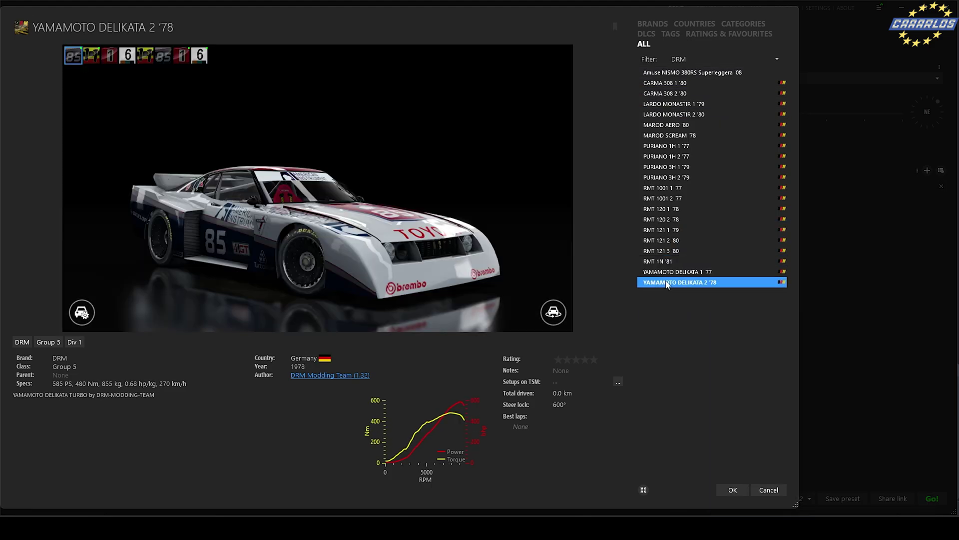
shift+click(691, 83)
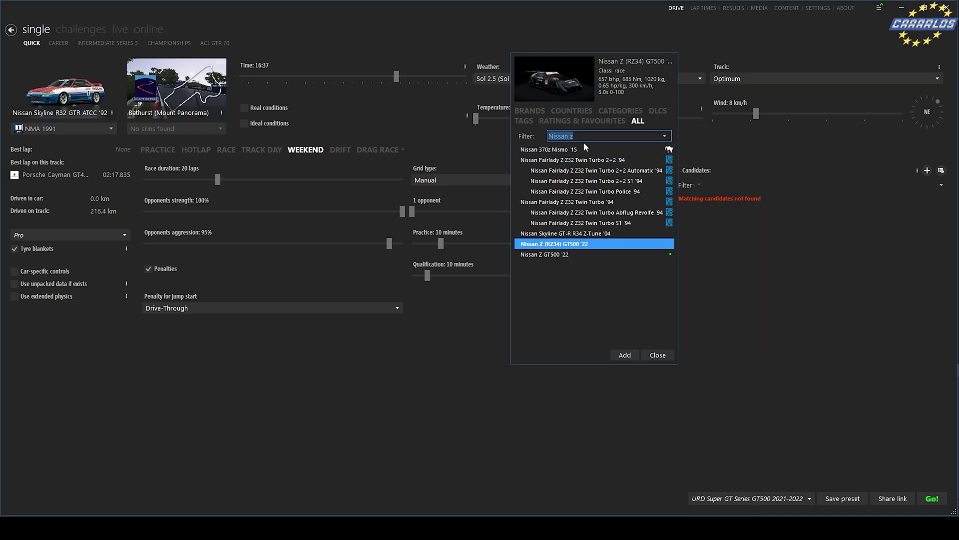
Filter the opponent candidate list by DRM and try to select the CARMA 308 1 '80 through YAMAMOTO DELIKATA 2 '78.
click(583, 142)
text(DRM)
click(549, 160)
scroll(600, 255, down, 2)
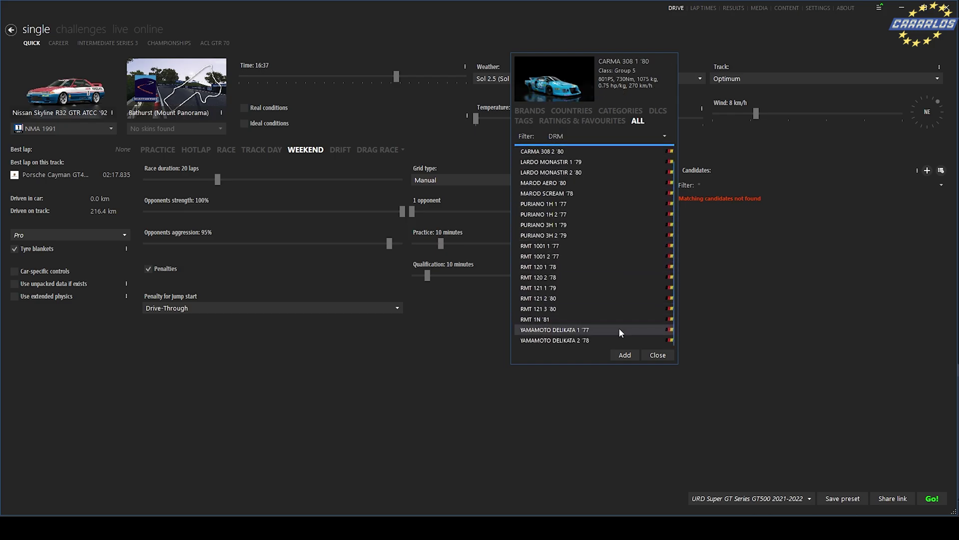
shift+click(595, 340)
click(584, 218)
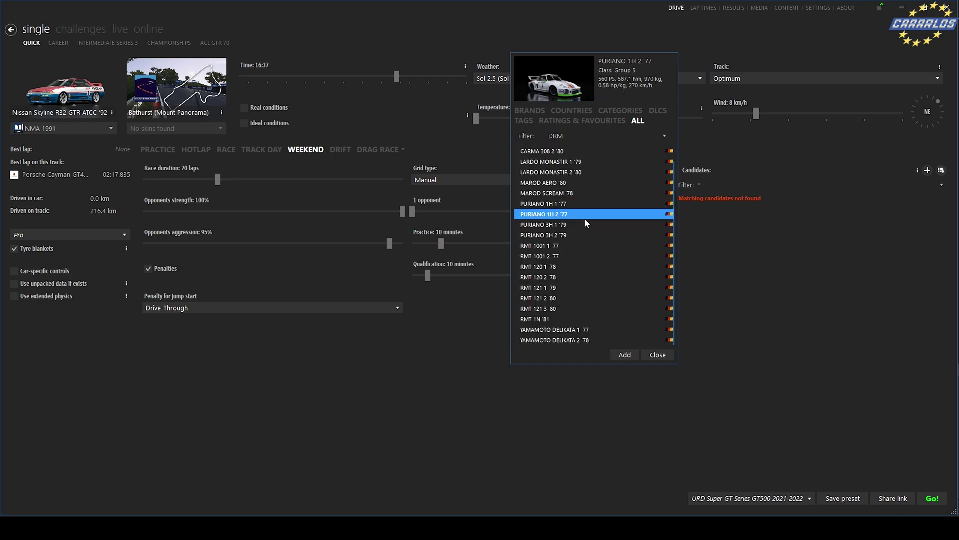
key(Up)
key(Up)
key(Up)
key(Up)
key(Up)
key(Up)
key(Up)
shift+click(591, 320)
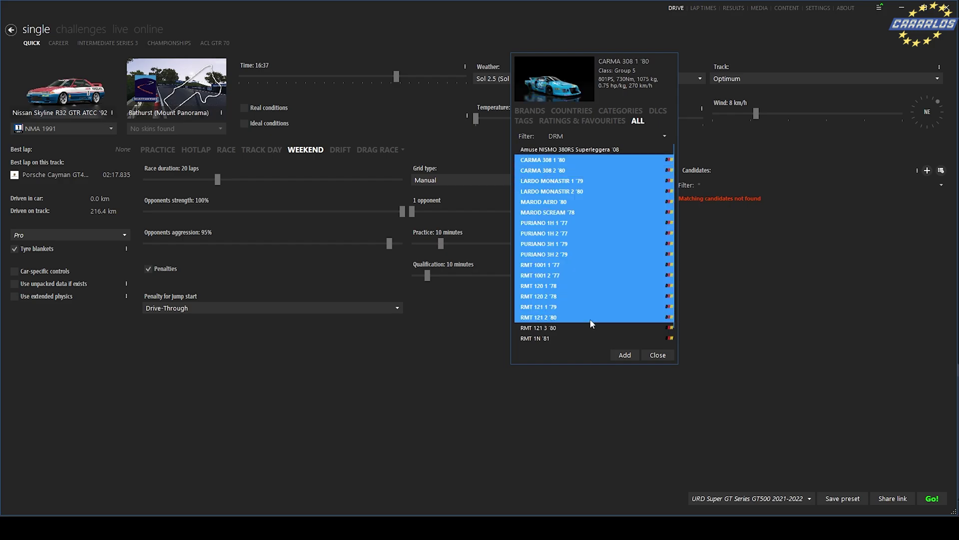
click(579, 265)
Add all DRM cars from CARMA 308 1 '80 to YAMAMOTO DELIKATA 2 '78 as opponent candidates.
scroll(572, 279, down, 2)
click(566, 343)
scroll(566, 343, up, 2)
shift+click(568, 160)
click(624, 355)
click(657, 356)
click(928, 170)
click(649, 354)
In the opponent grid table, assign Jolly Club skins to the CARMA 308 1 '80 and CARMA 308 2 '80.
click(941, 171)
click(458, 205)
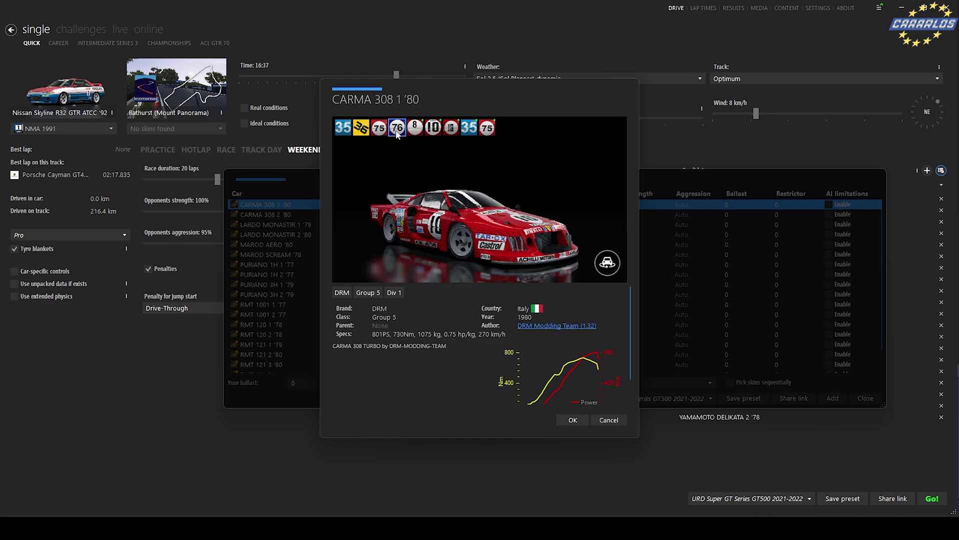
click(571, 420)
click(459, 215)
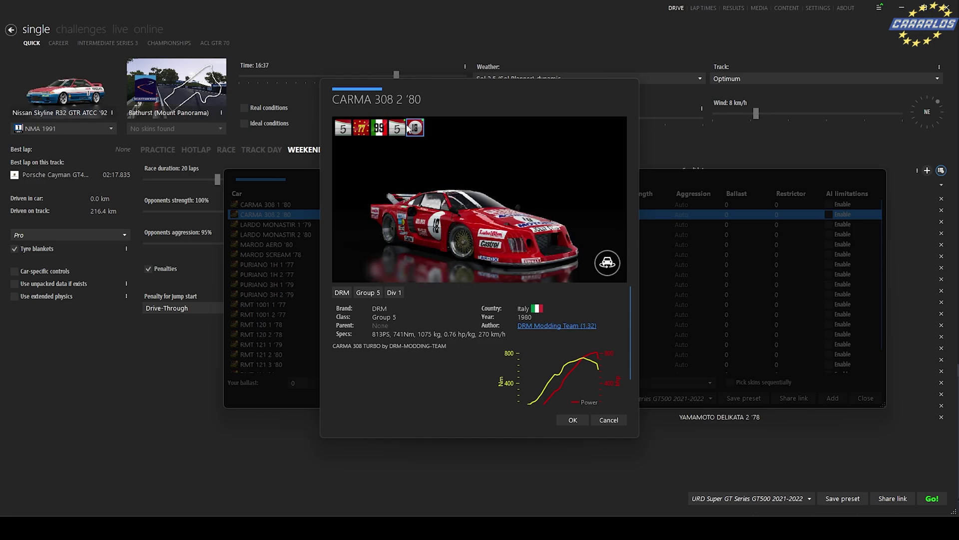
click(573, 420)
Save the opponent grid as a preset named DRM REVIVAL CARS.
click(342, 235)
scroll(343, 353, down, 2)
click(865, 399)
click(825, 250)
click(744, 398)
key(Escape)
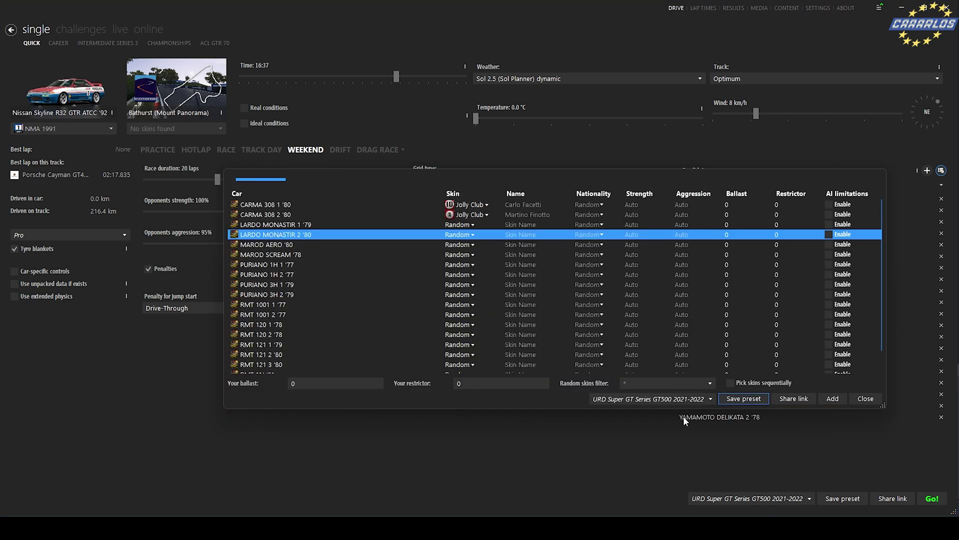
click(744, 398)
text(DRM REVIVAL CARS)
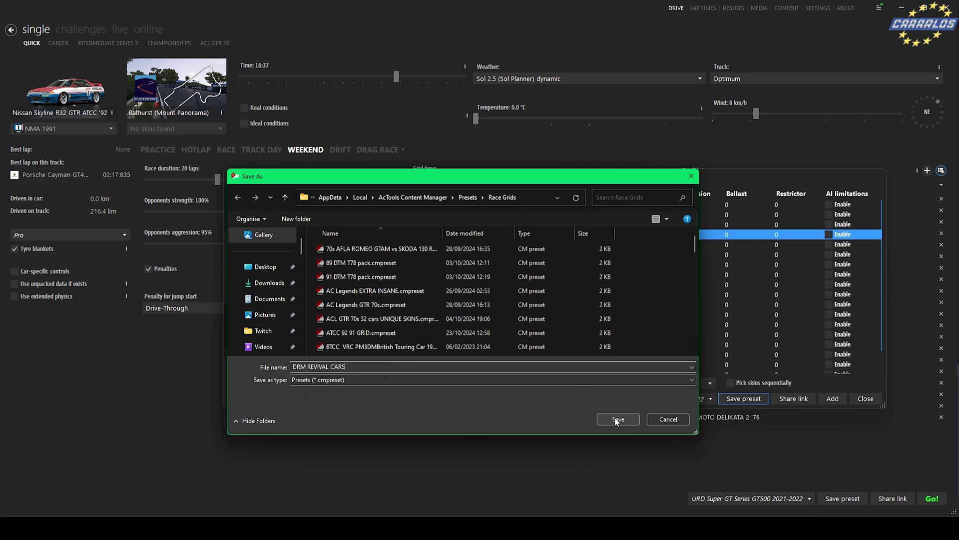
click(618, 419)
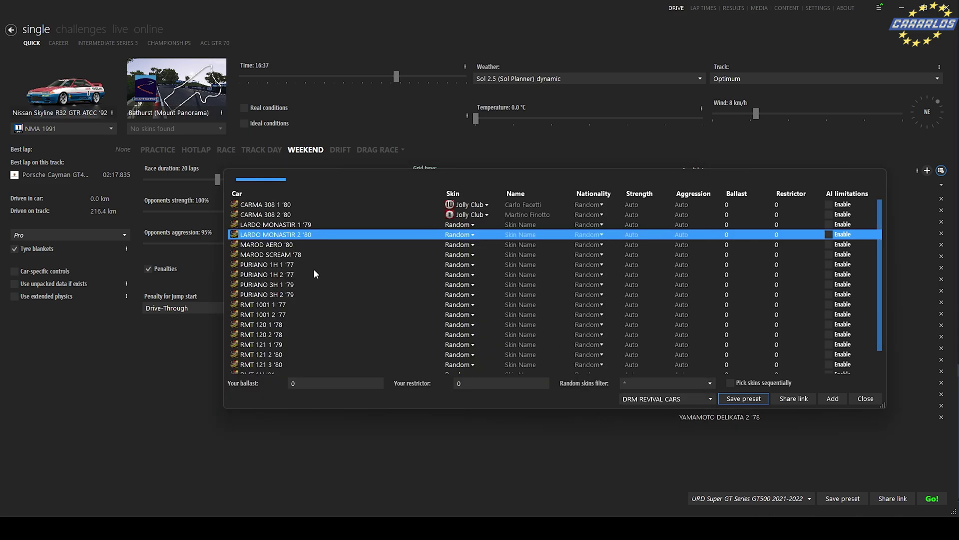
Load the Dpi + GT3 Multiclass WSS grid preset and look through its car list.
click(656, 398)
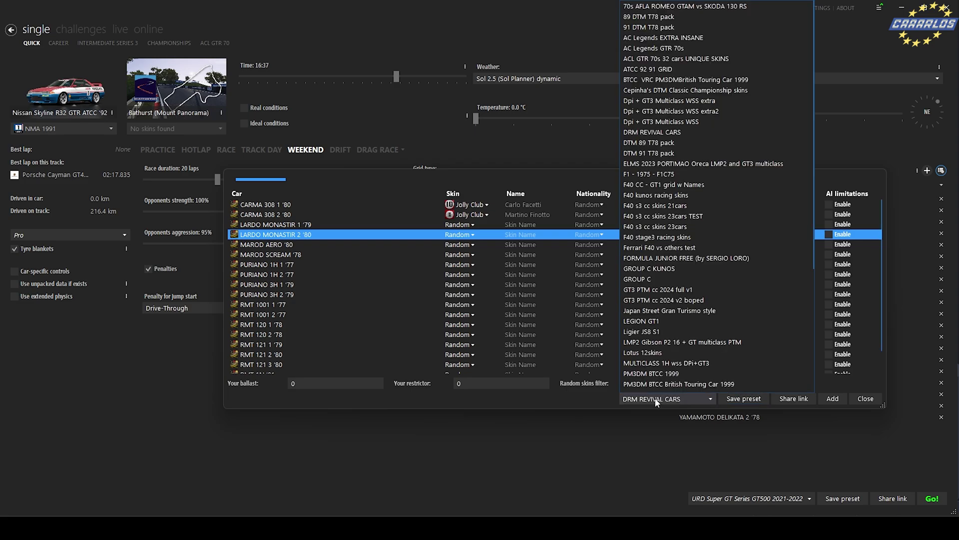
scroll(656, 395, down, 2)
scroll(656, 389, down, 3)
scroll(656, 382, up, 6)
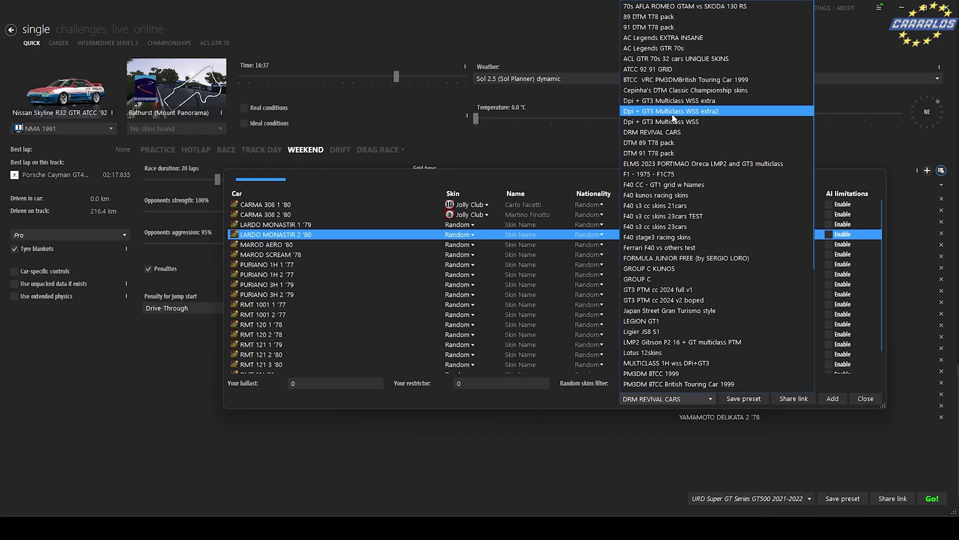
click(683, 129)
key(Up)
scroll(295, 259, down, 1)
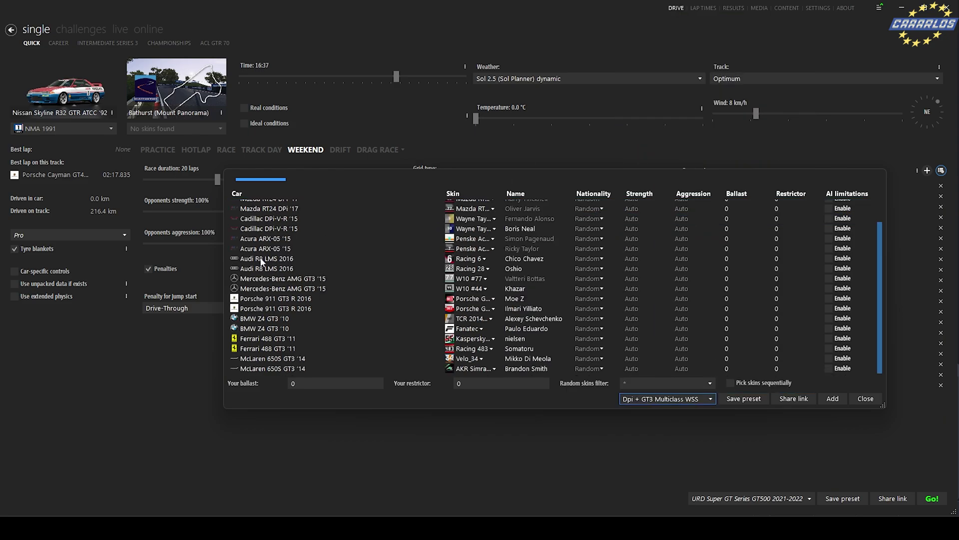
scroll(312, 337, up, 1)
scroll(274, 265, down, 1)
scroll(320, 337, up, 1)
Load the 91 DTM T78 pack grid preset and look through its cars and skins.
click(667, 398)
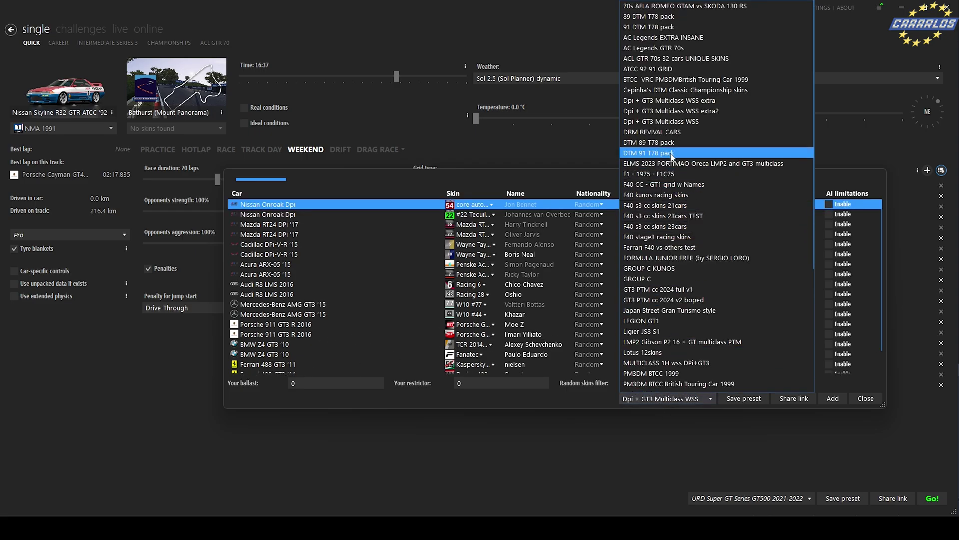
key(Down)
key(Down)
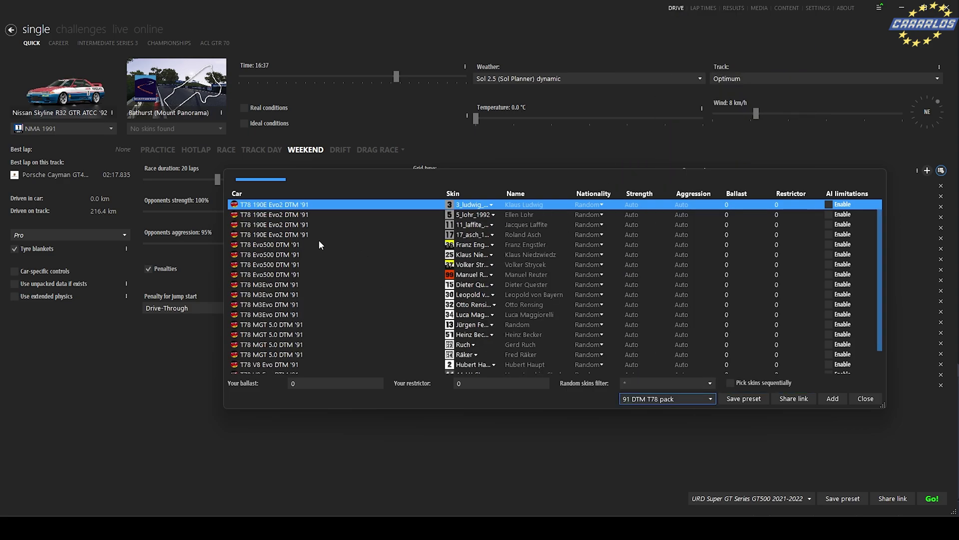
scroll(285, 344, down, 1)
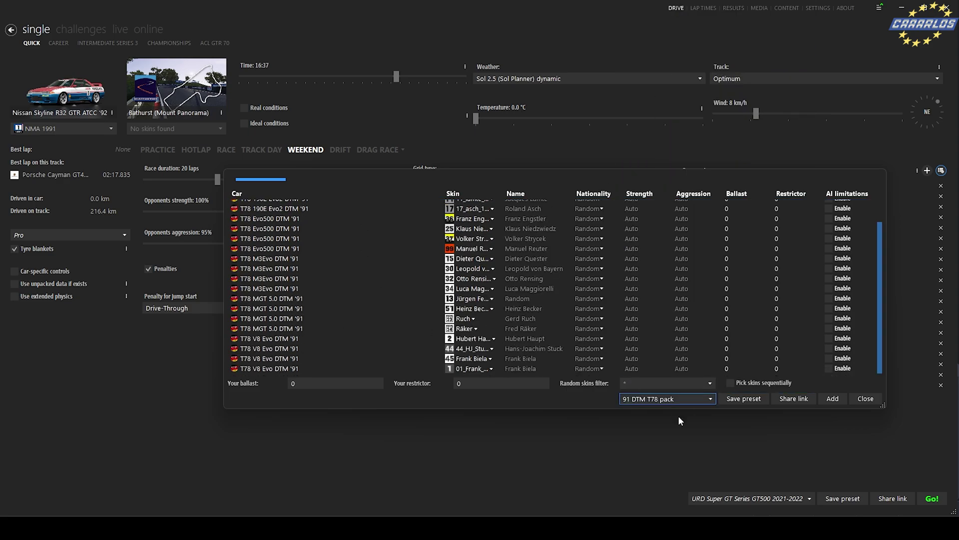
Load the PRAGA R1T EVO endurance 350F 475T grid preset into the opponent table.
click(677, 397)
scroll(677, 350, down, 1)
scroll(672, 148, down, 5)
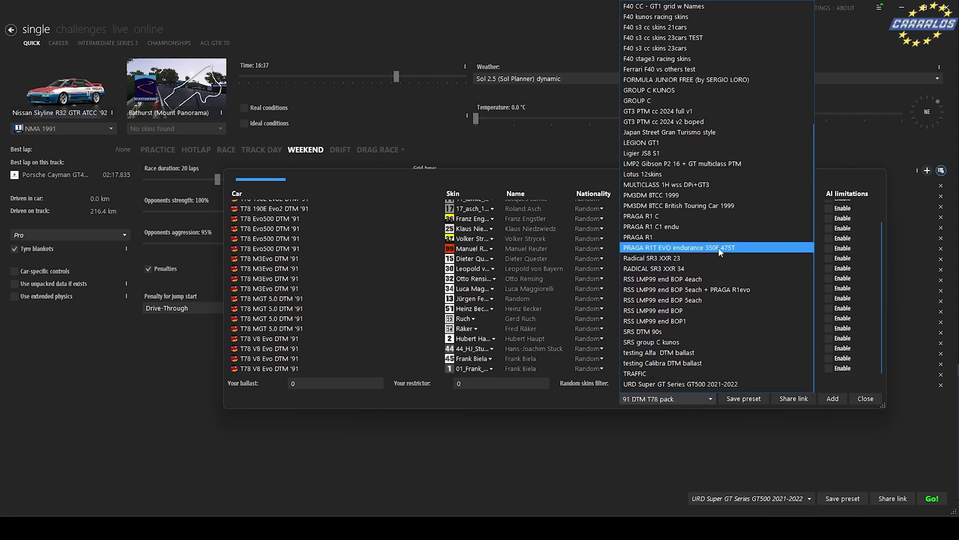
key(Escape)
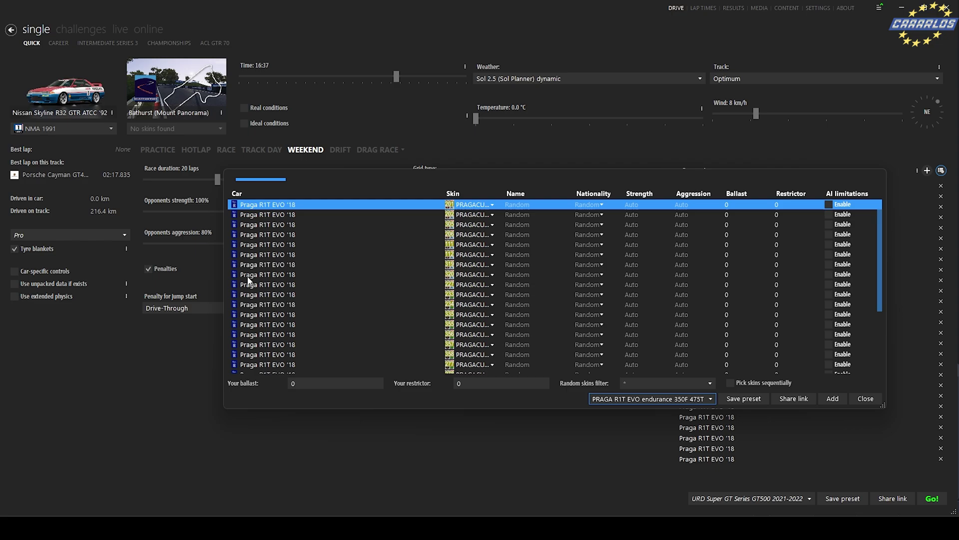
click(640, 399)
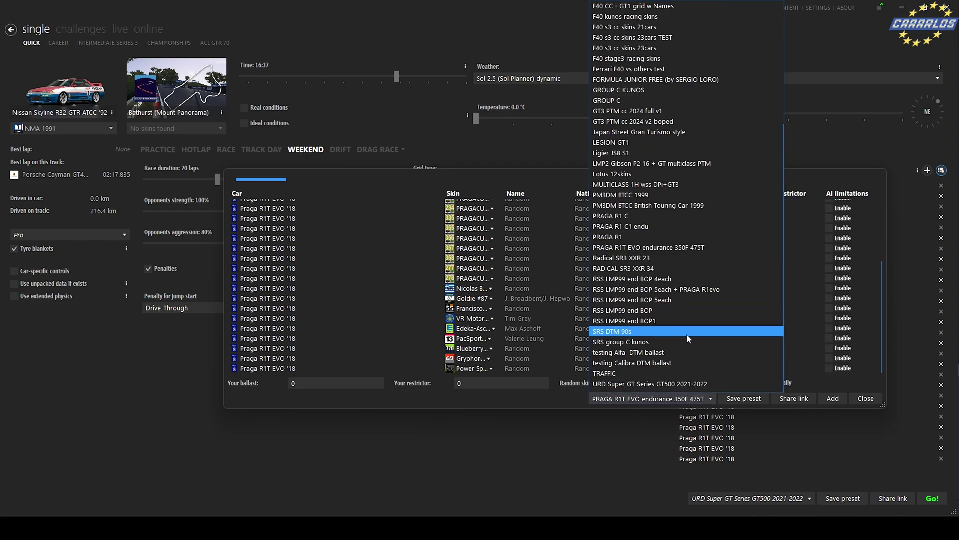
click(680, 384)
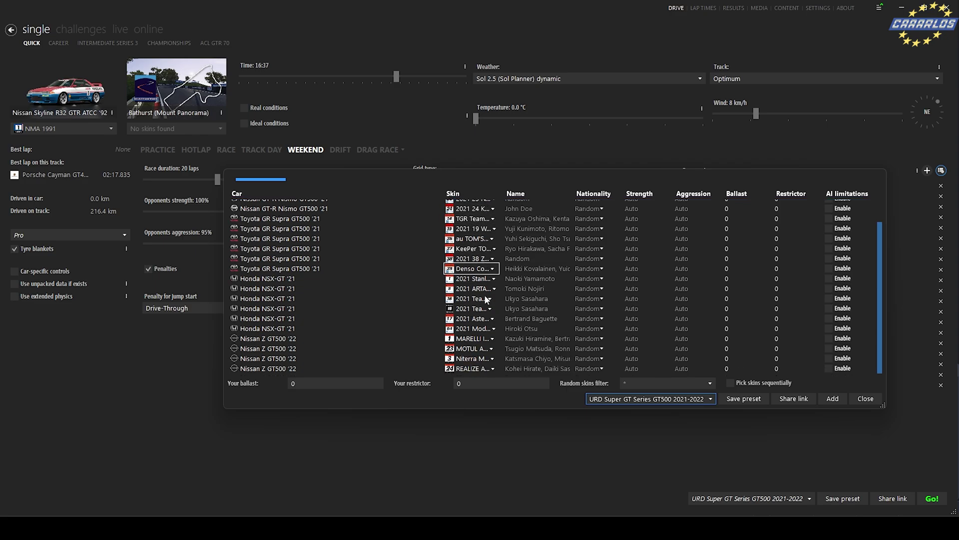
click(464, 204)
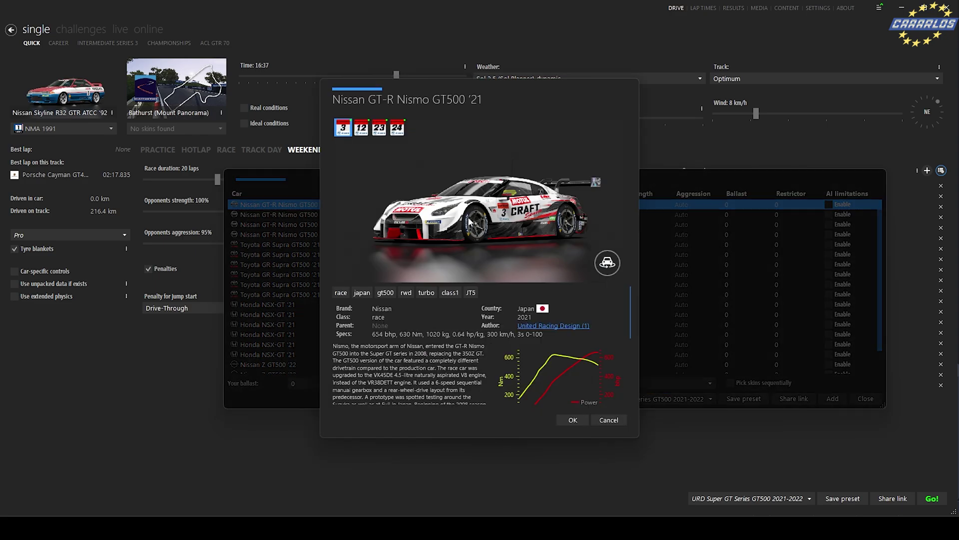
click(385, 131)
click(343, 131)
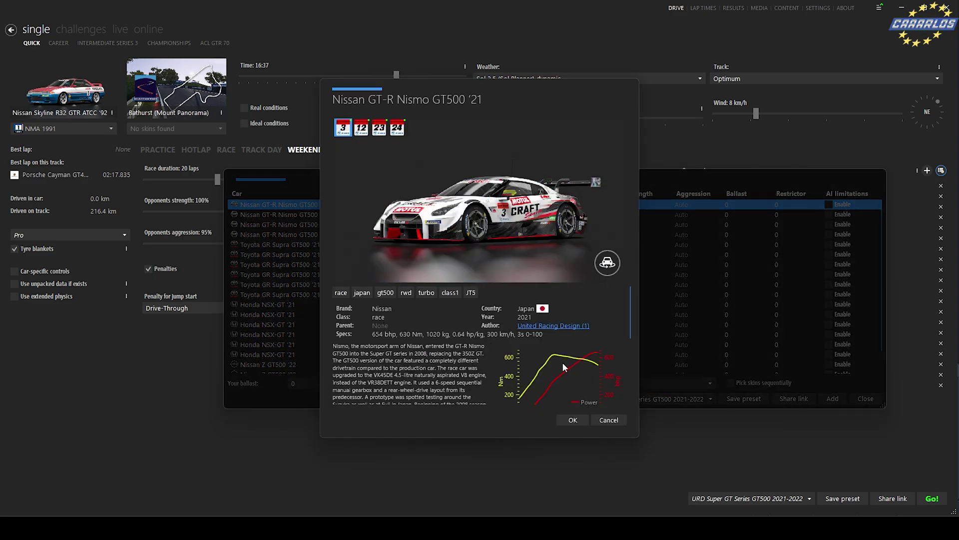
click(570, 418)
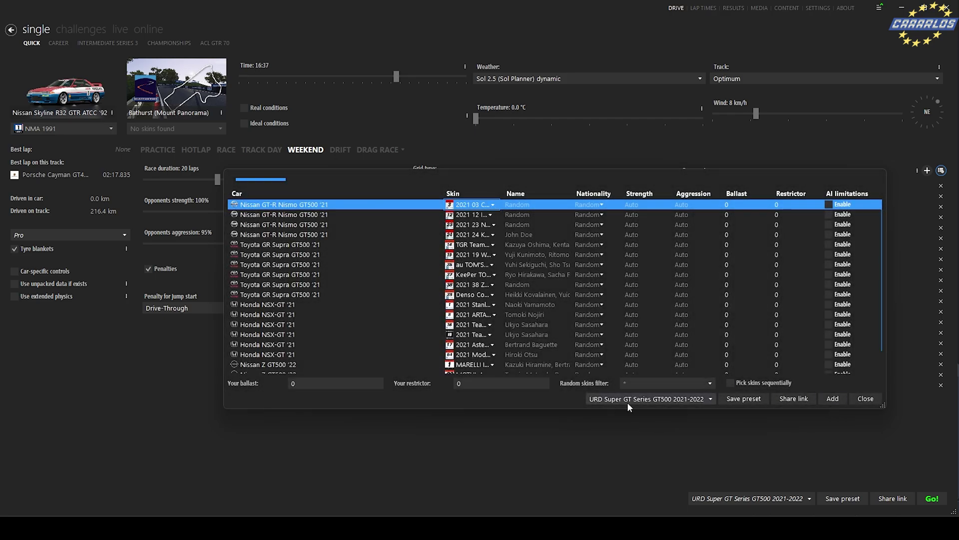
click(866, 399)
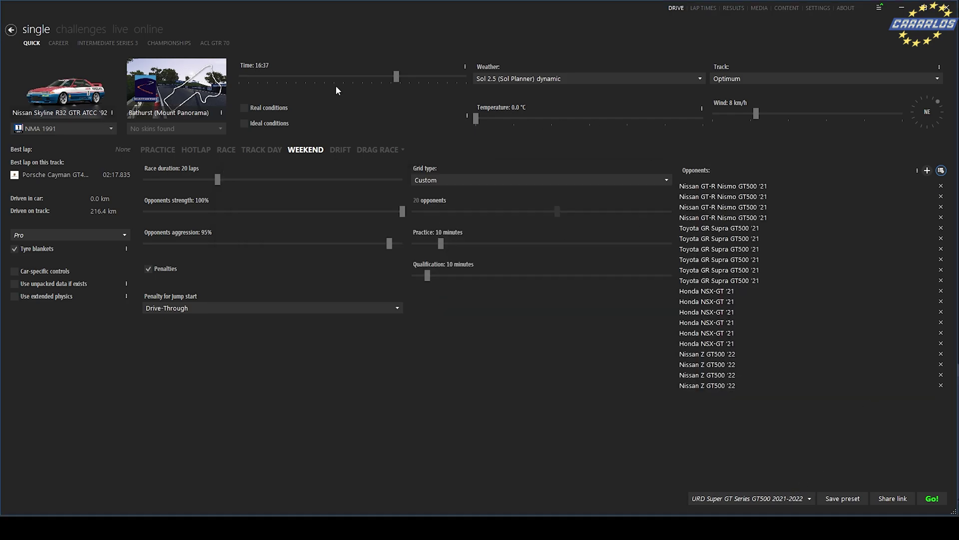
click(718, 502)
scroll(732, 457, down, 5)
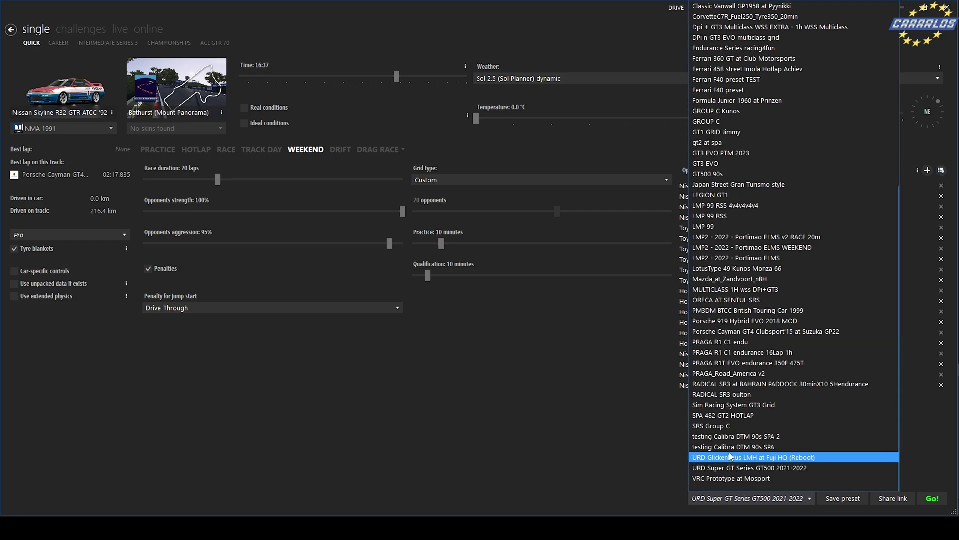
click(748, 472)
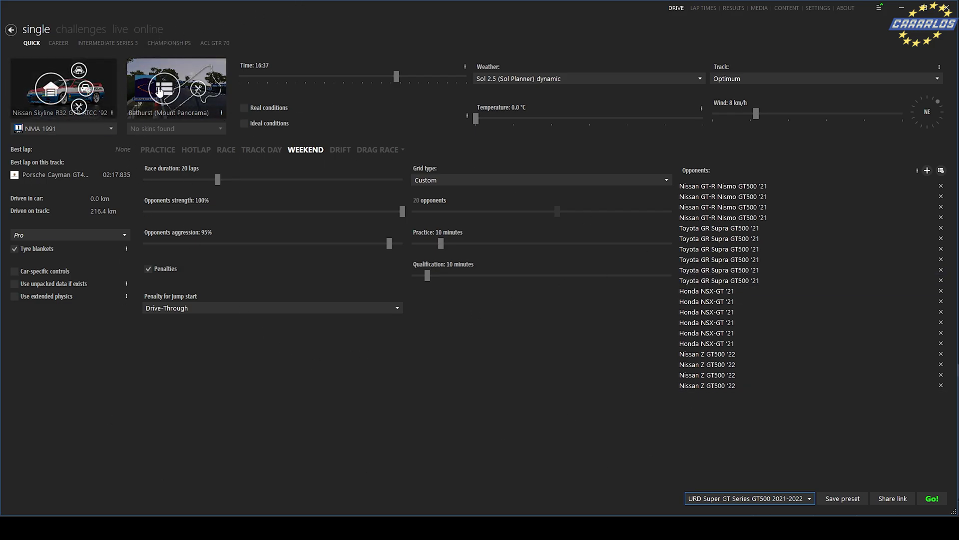
Search all tracks for sugo and set the race track to Sportsland_SUGO with its first layout.
click(161, 91)
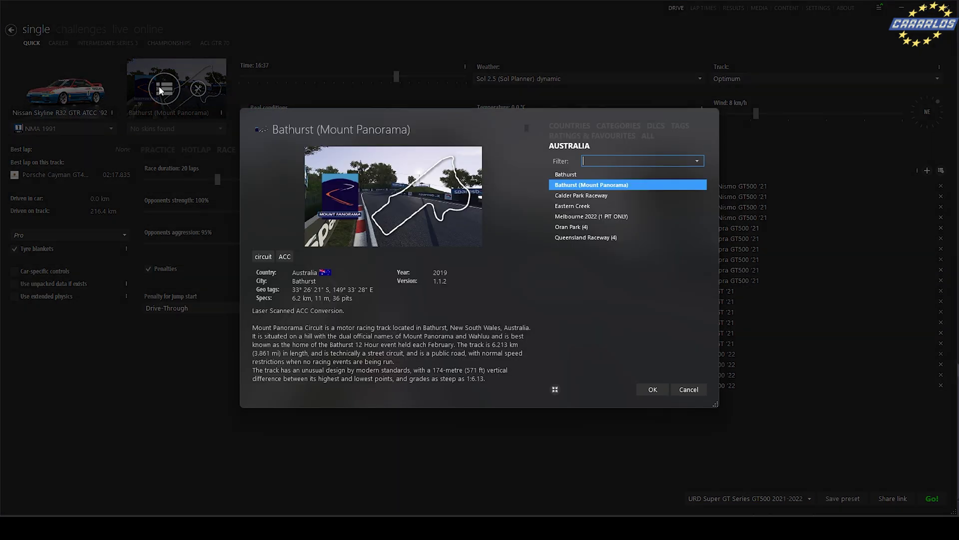
click(647, 135)
text(silverstone)
text(sugo)
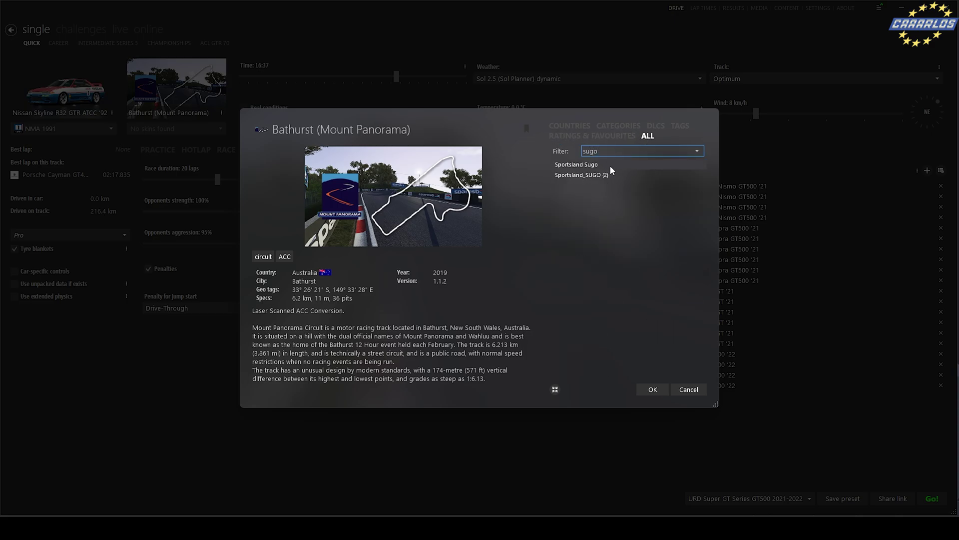
key(Down)
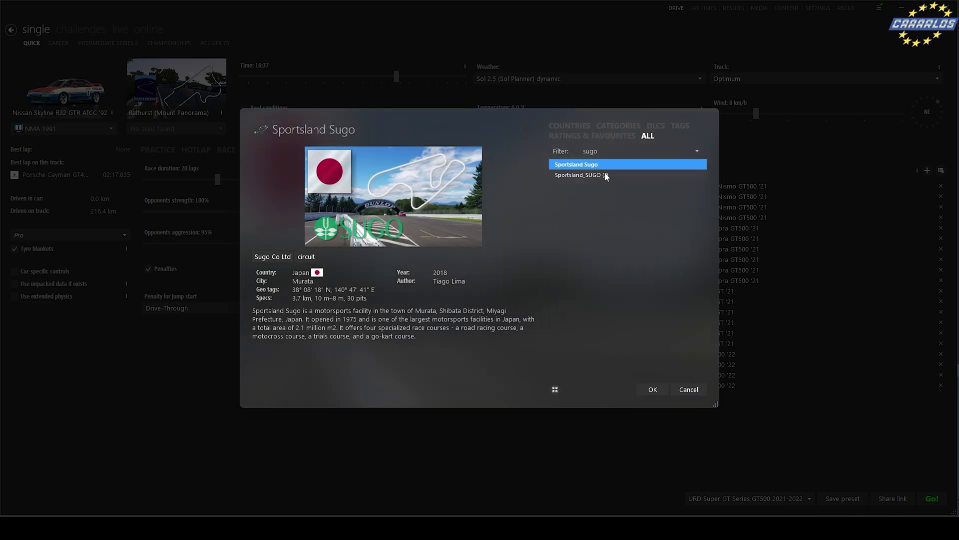
key(Down)
key(Up)
click(605, 175)
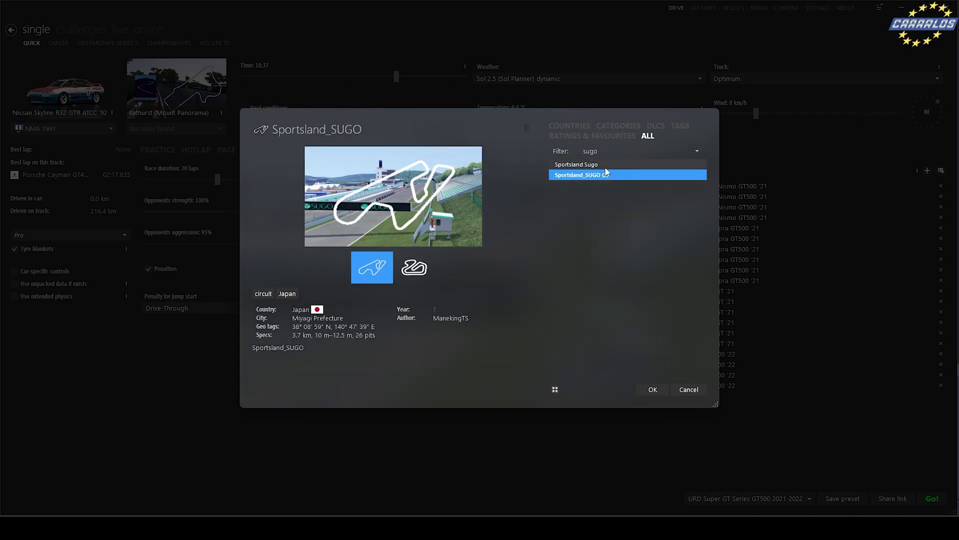
click(414, 267)
click(378, 276)
click(644, 389)
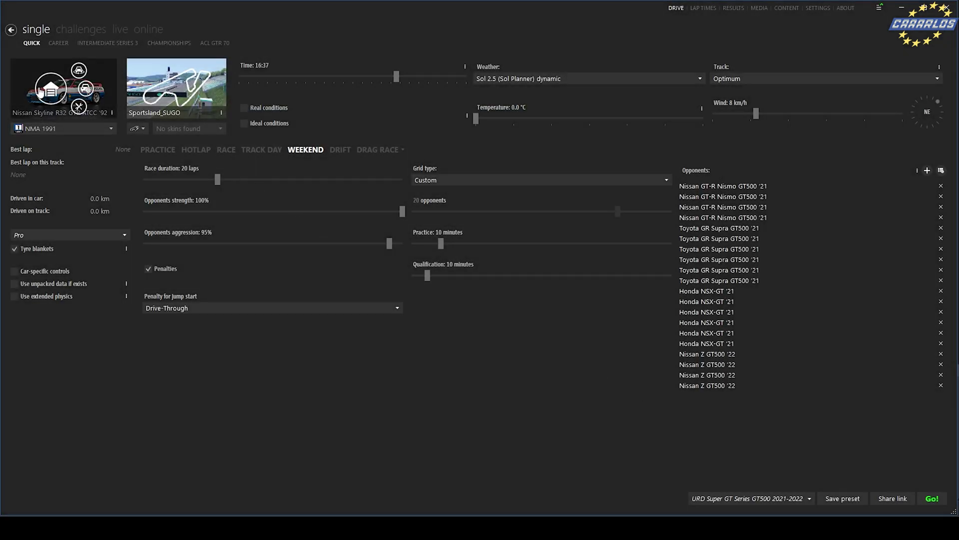
Filter the car list by URD and compare the Nissan Z GT500 '22 with the Nissan GT-R Nismo GT500 '21.
click(64, 89)
text(URD)
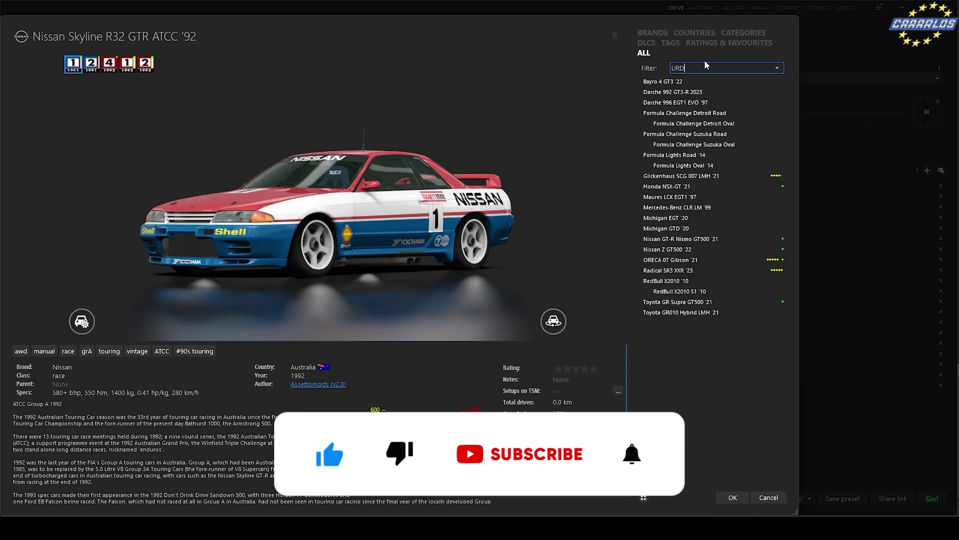
click(692, 250)
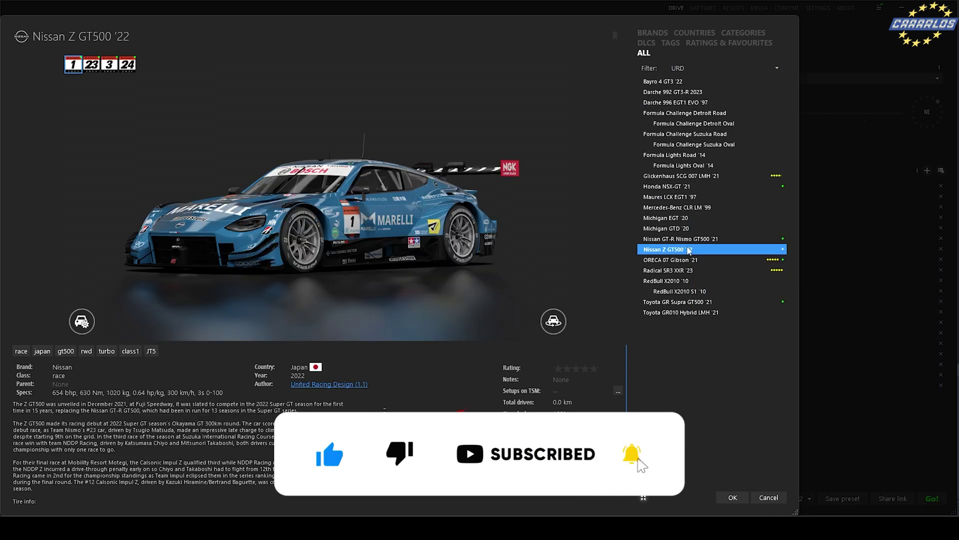
click(691, 239)
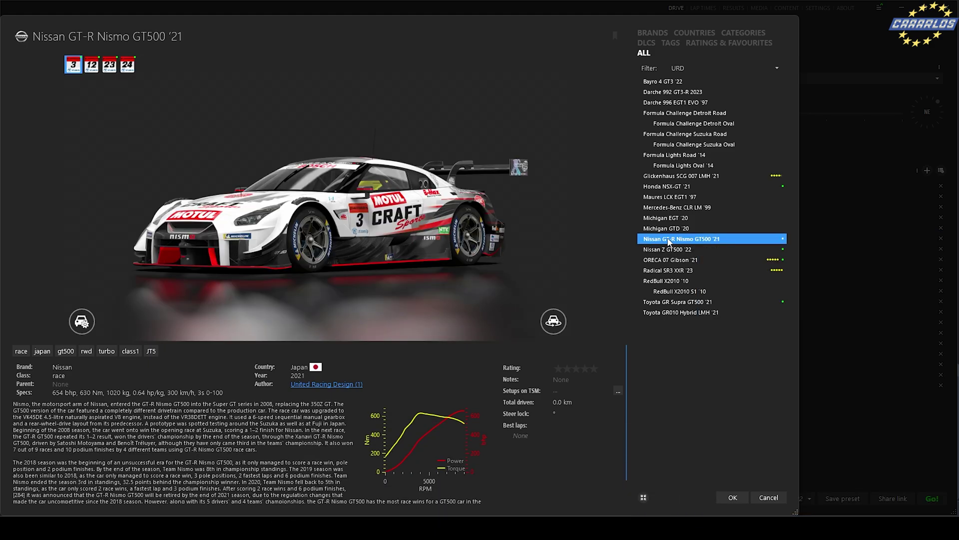
click(668, 249)
click(669, 239)
mouse_move(648, 243)
Filter the cars by gT500 and choose the Nissan Z (RZ34) GT500 '22 with the number 23 Motul Autech 2022 skin.
click(699, 68)
text(gT500)
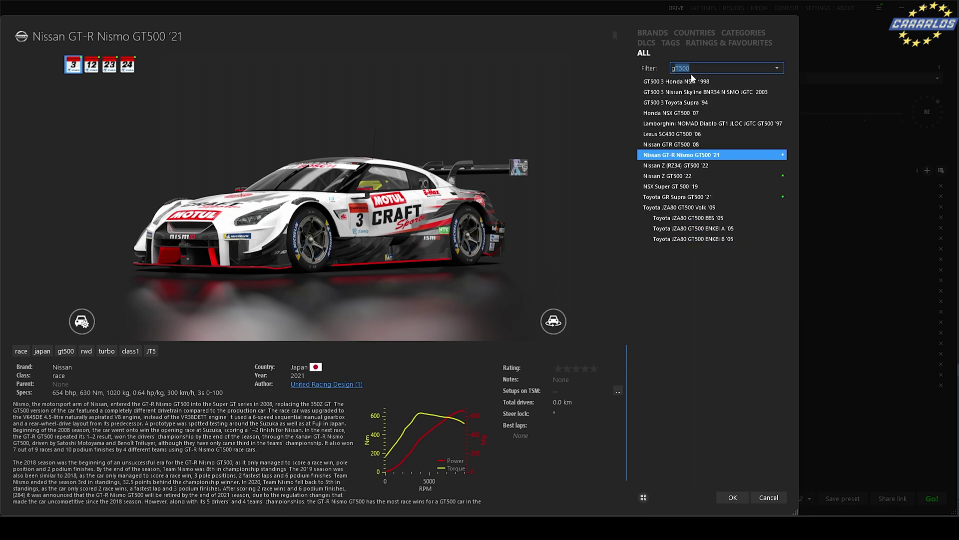
click(705, 166)
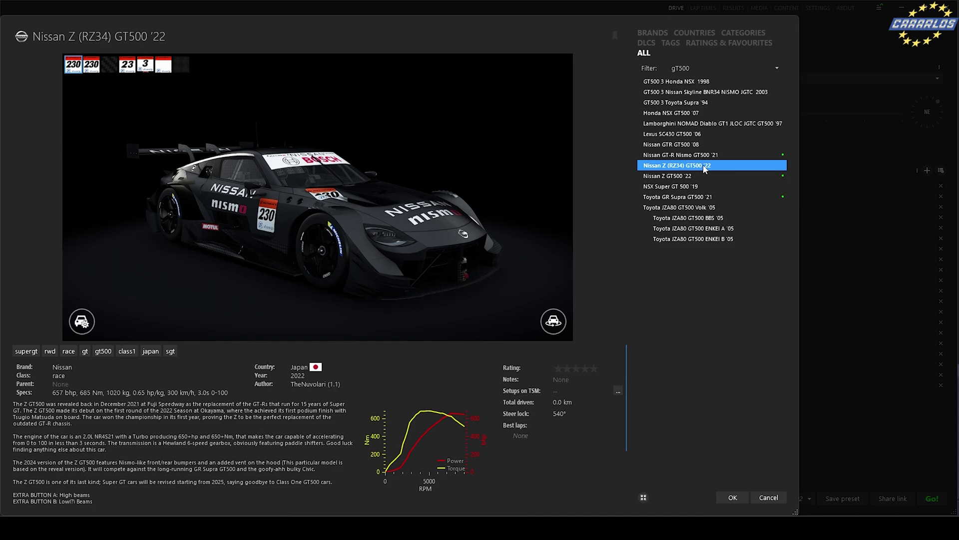
click(90, 70)
click(129, 68)
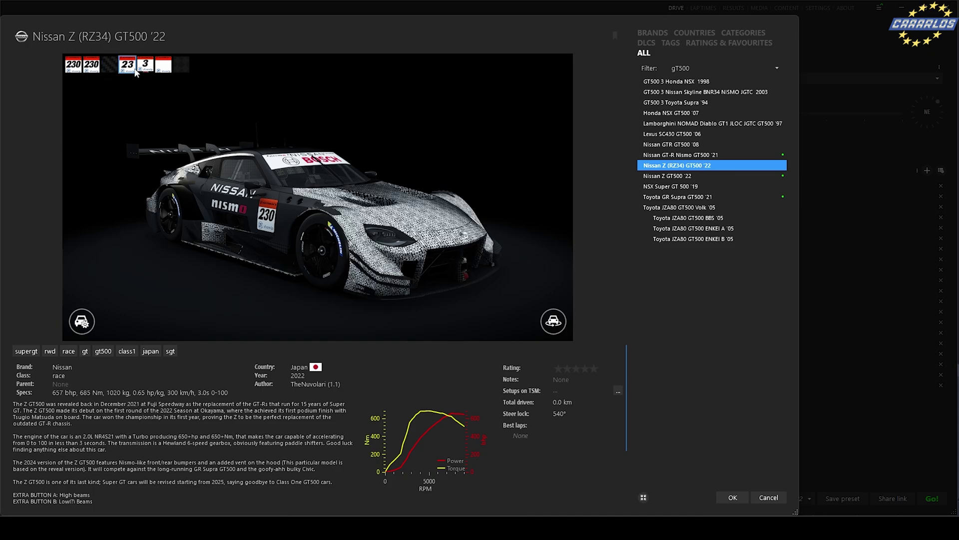
click(152, 70)
click(167, 73)
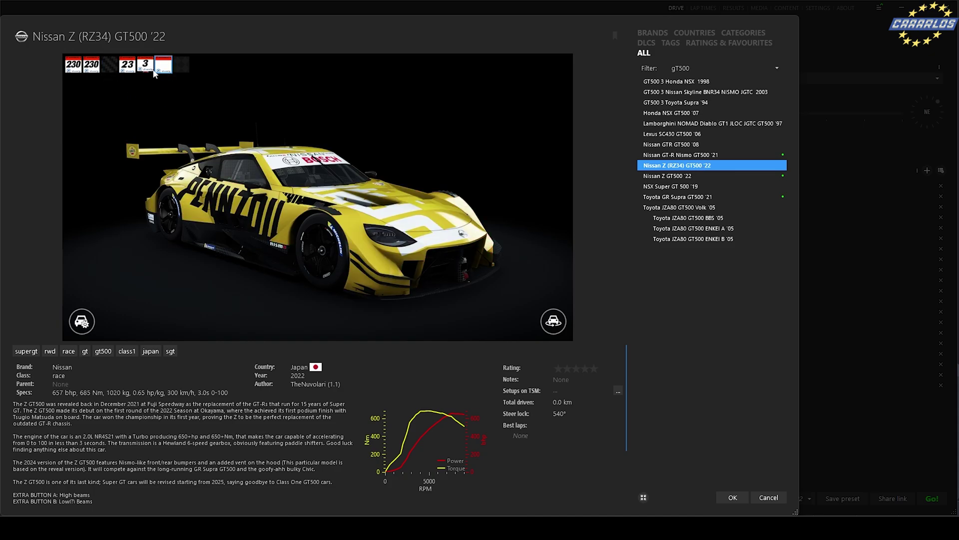
key(Escape)
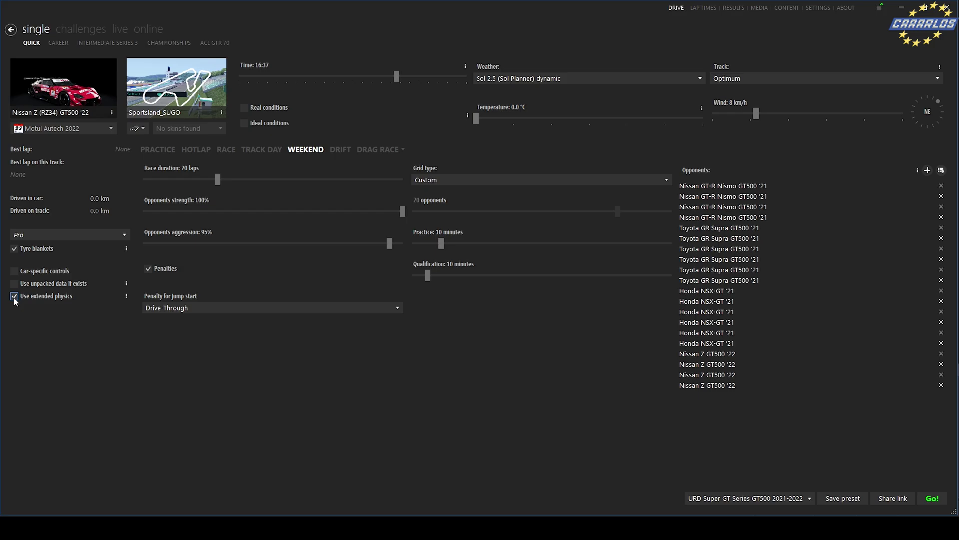